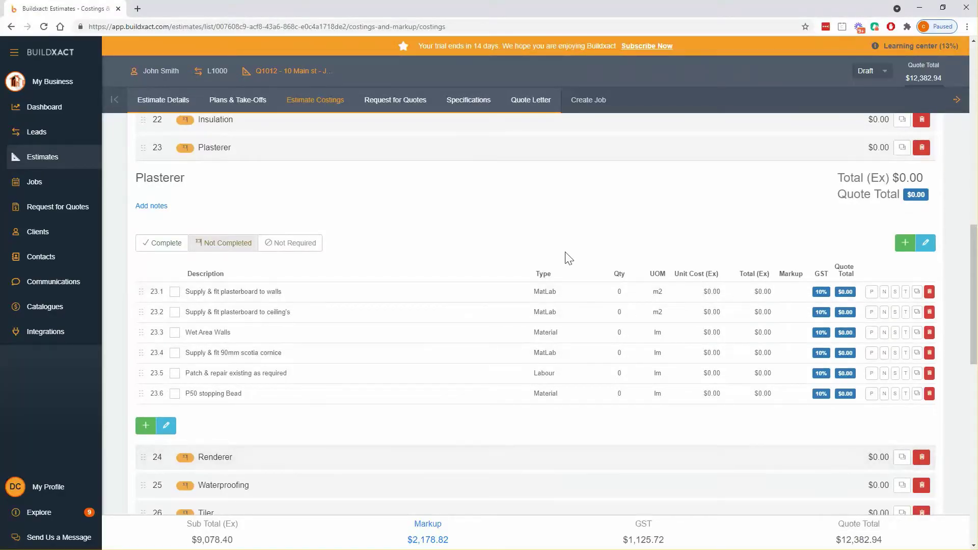
Step: Enter a unit cost of $10.00 on Plasterer line 23.1, Supply & fit plasterboard to walls
click(345, 301)
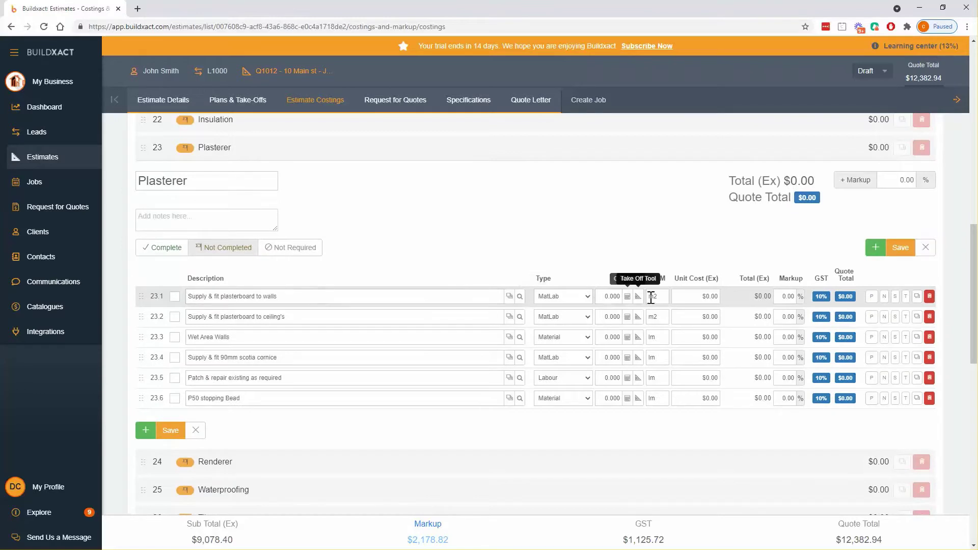
click(690, 294)
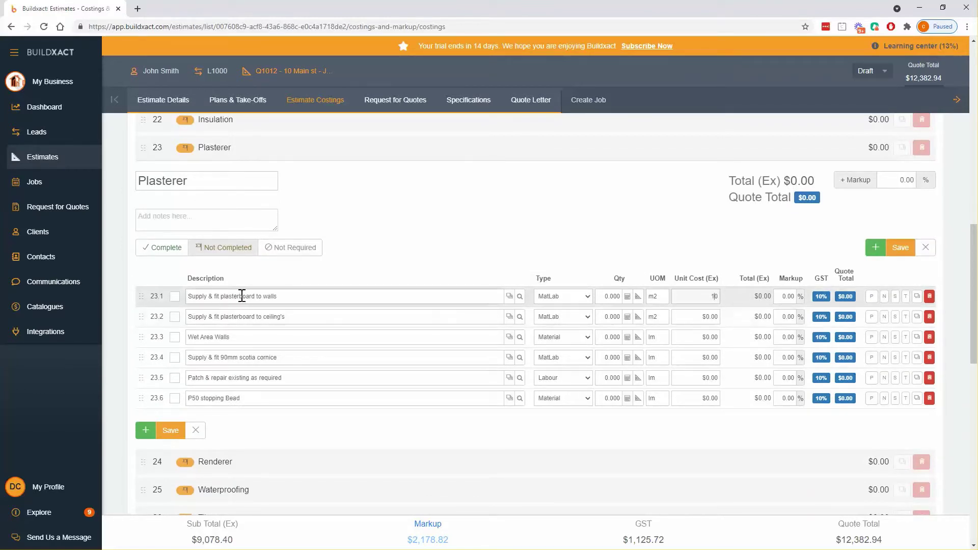
Step: Open line 23.1's floor-plan takeoff and switch to the Line measuring tool
click(638, 297)
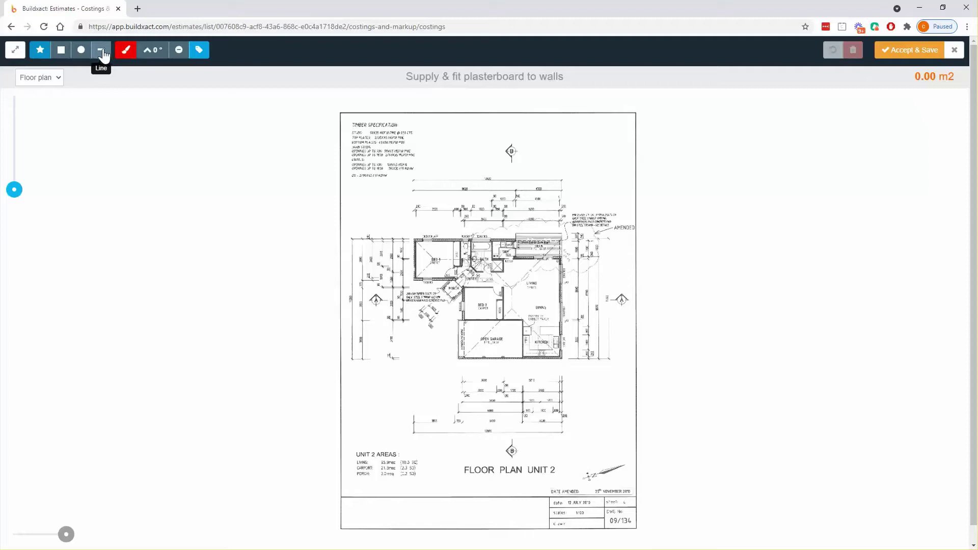
click(102, 52)
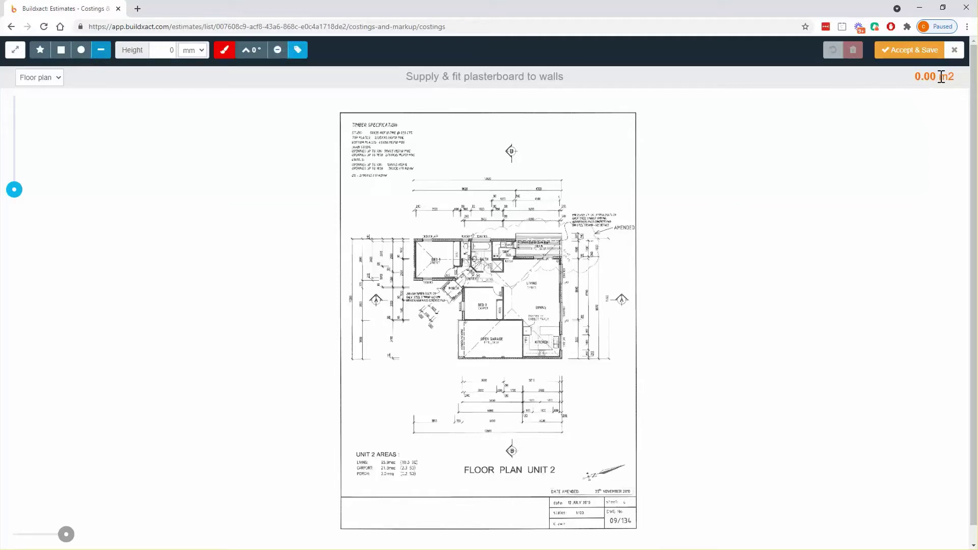
drag(940, 76, 963, 87)
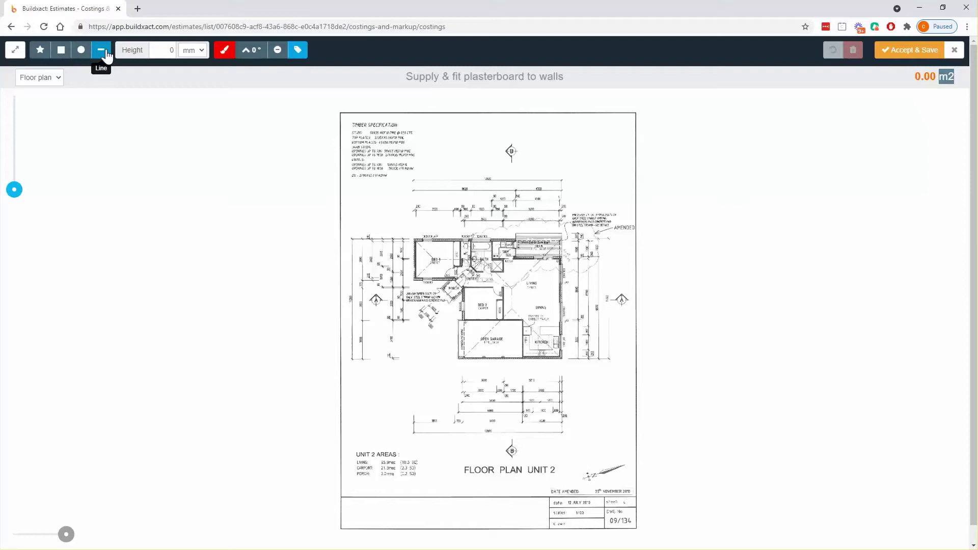
Step: Set the wall height to 2700 mm and trace Bed 1's left wall, giving 9.23 m²
click(170, 51)
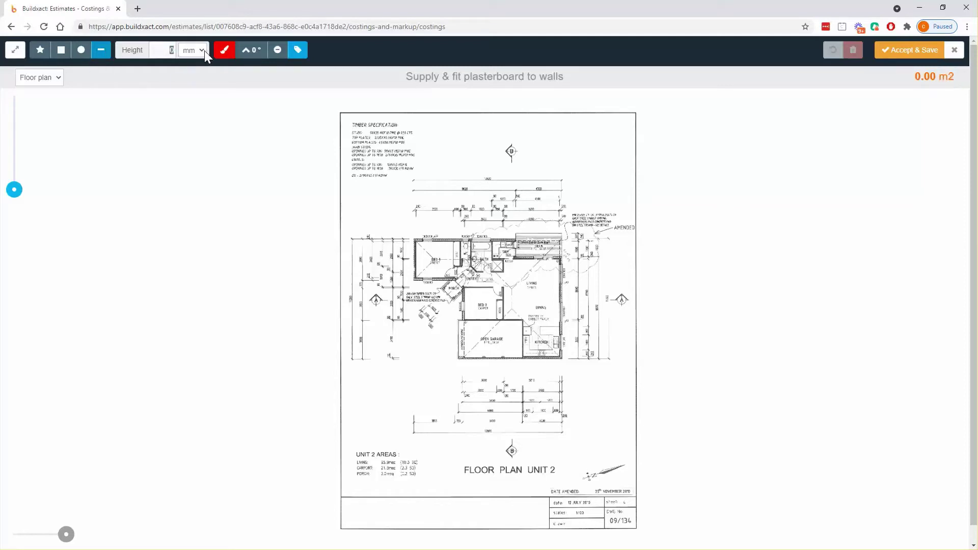
text(2700)
scroll(513, 304, up, 2)
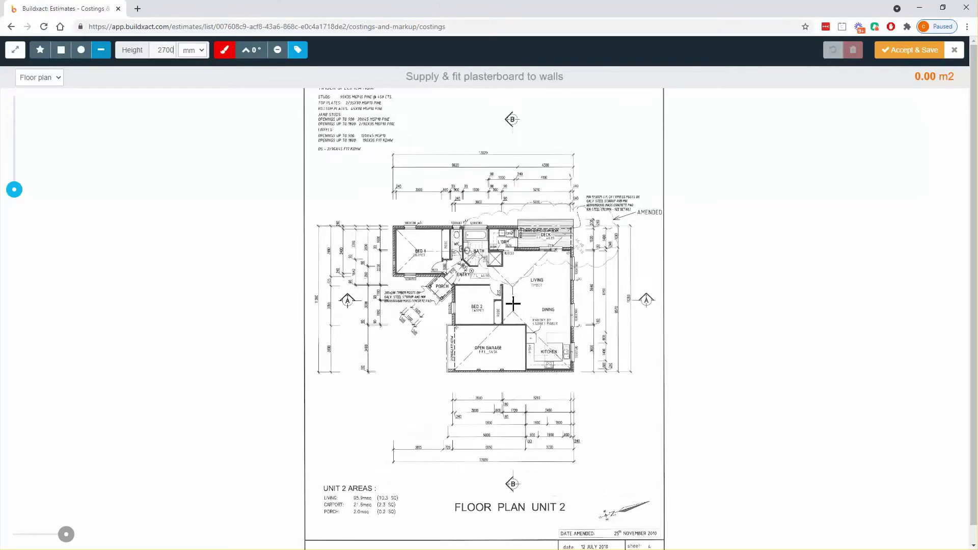
scroll(513, 304, up, 4)
drag(364, 267, 385, 282)
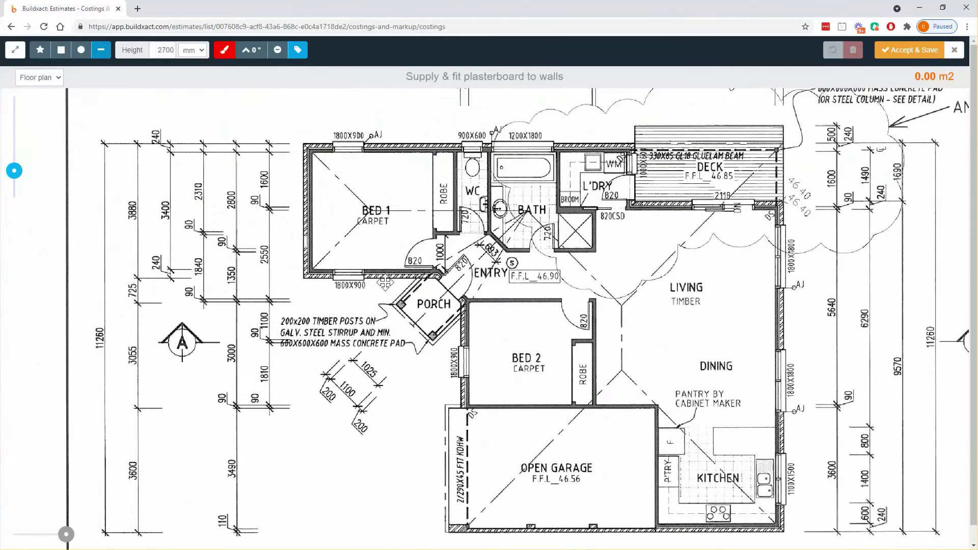
scroll(380, 268, up, 3)
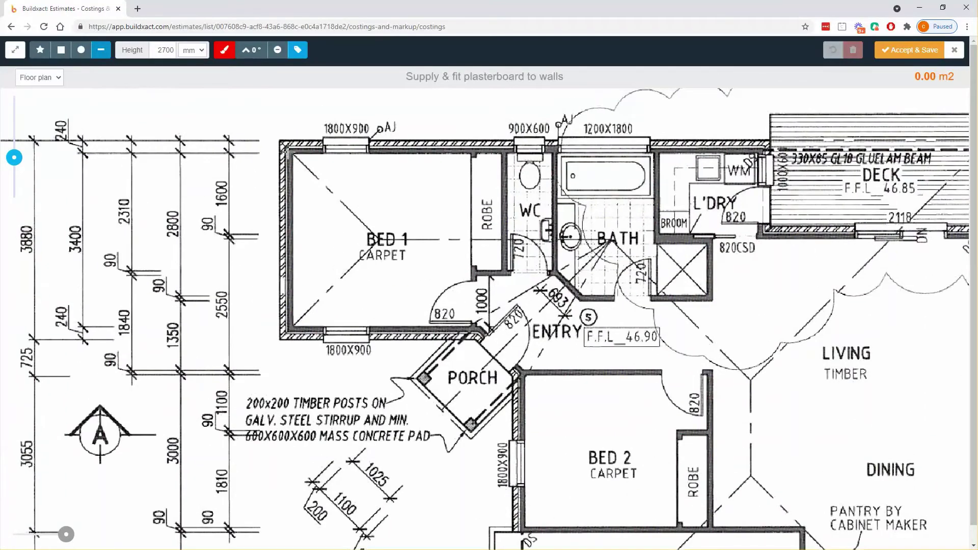
click(287, 149)
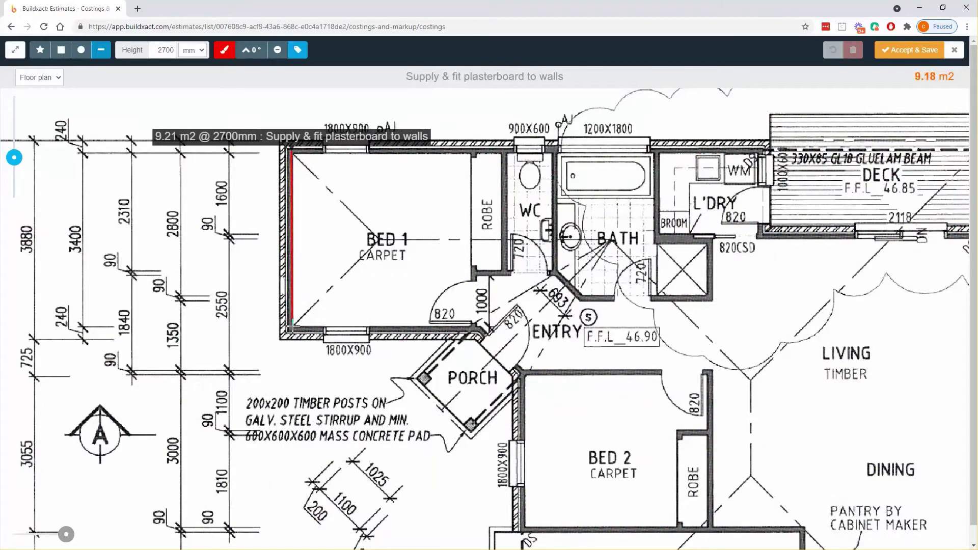
click(293, 324)
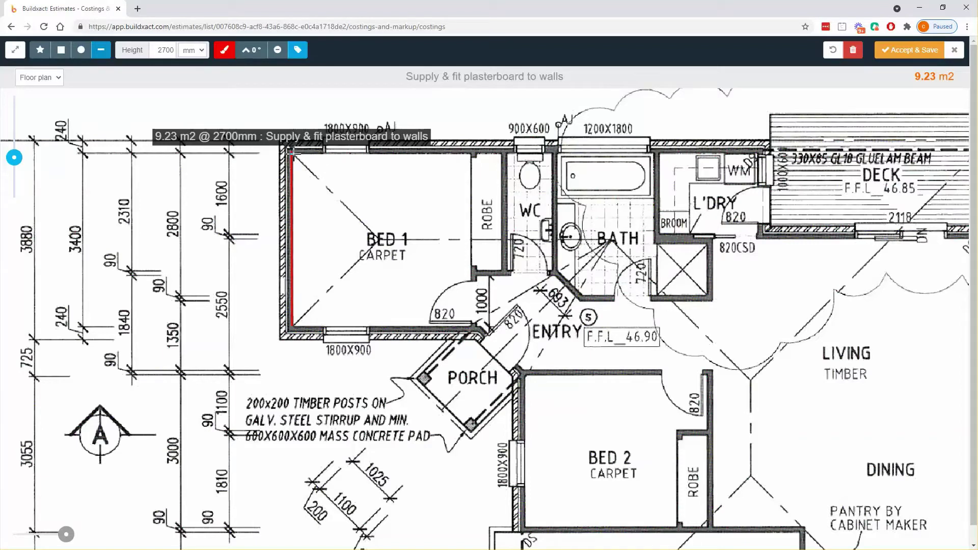
Step: Trace Bed 1's top wall and undo the stray diagonal segments across the WC and bath
drag(293, 152, 280, 174)
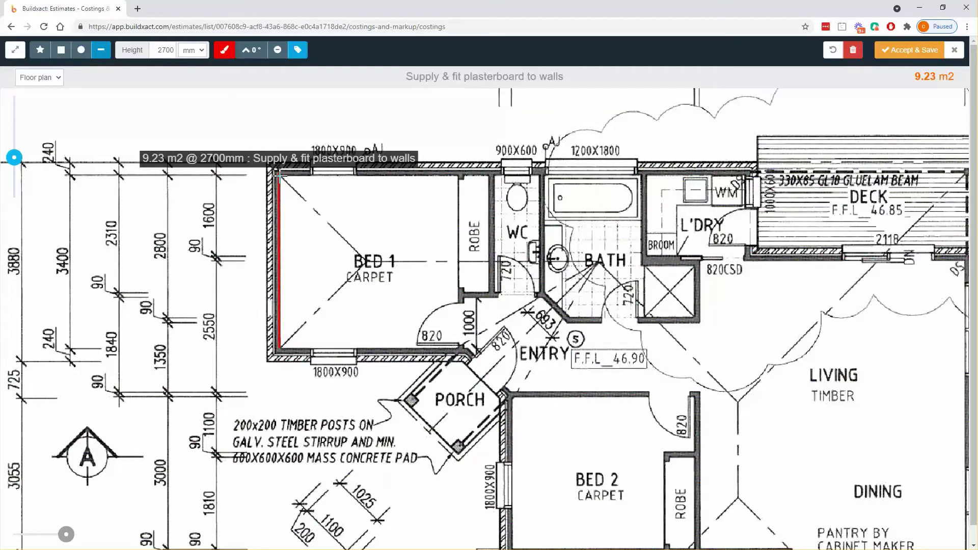
drag(280, 176, 489, 175)
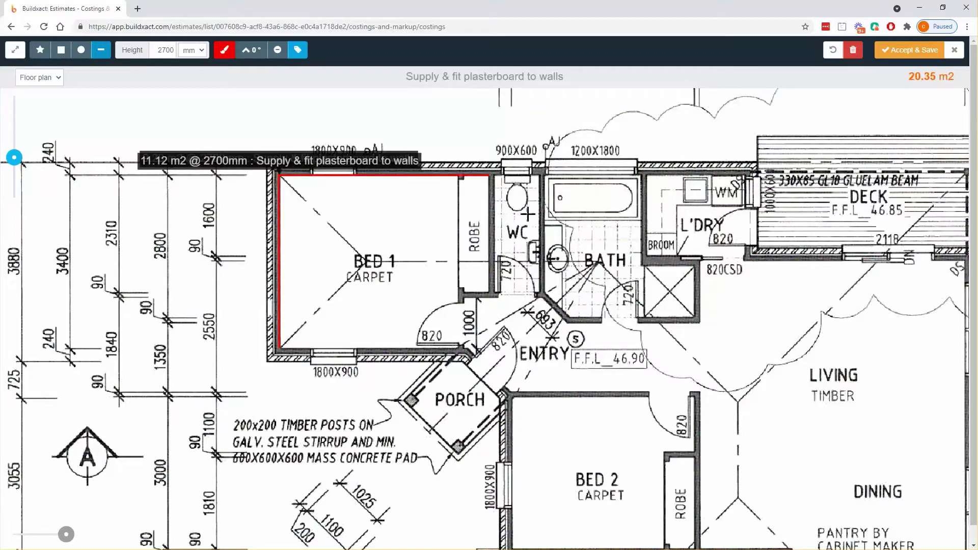
drag(528, 214, 621, 335)
drag(626, 271, 698, 355)
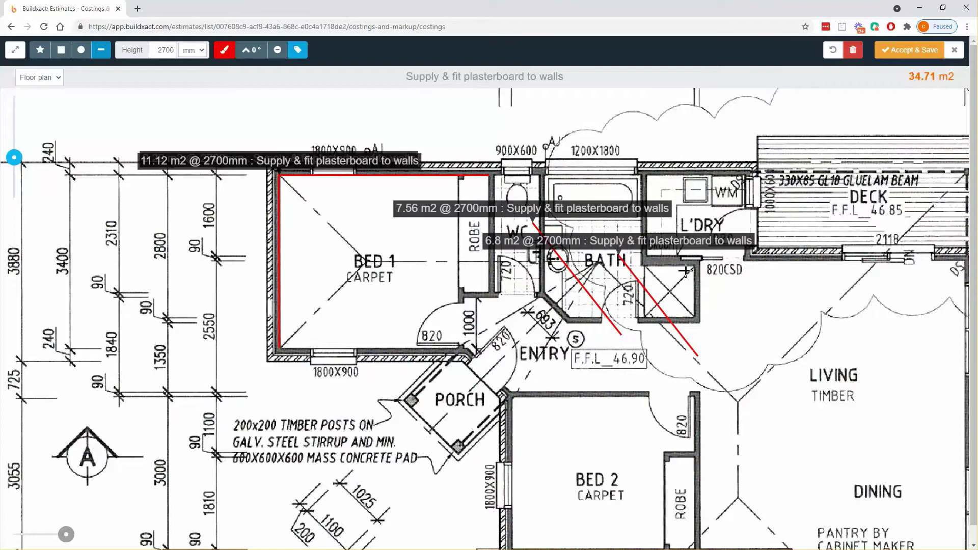
drag(684, 271, 745, 363)
click(831, 51)
click(832, 51)
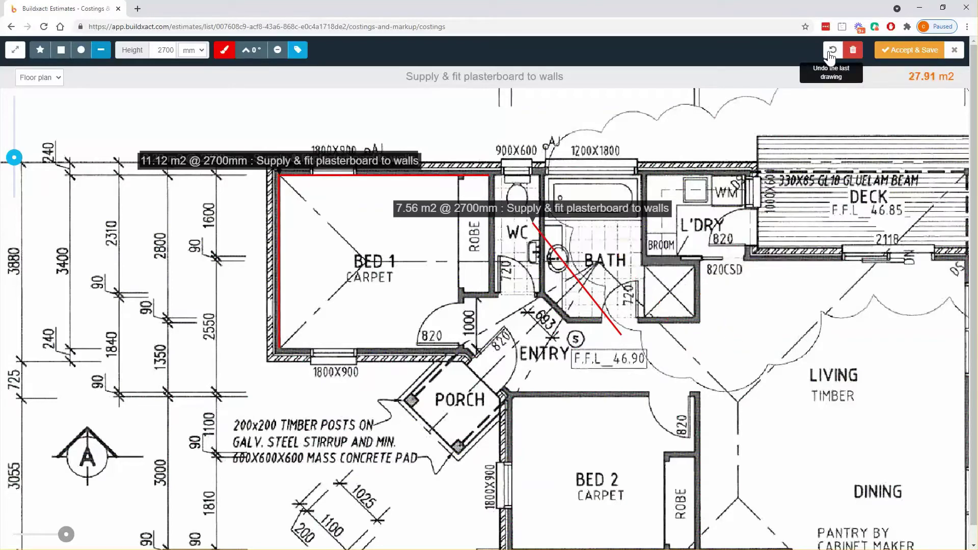
click(832, 51)
Step: Trace Bed 1's right and bottom walls and Bed 2's top and right walls, reaching 78.85 m²
mouse_move(489, 176)
mouse_down()
mouse_move(488, 294)
mouse_move(458, 291)
mouse_move(459, 344)
mouse_move(276, 349)
mouse_up()
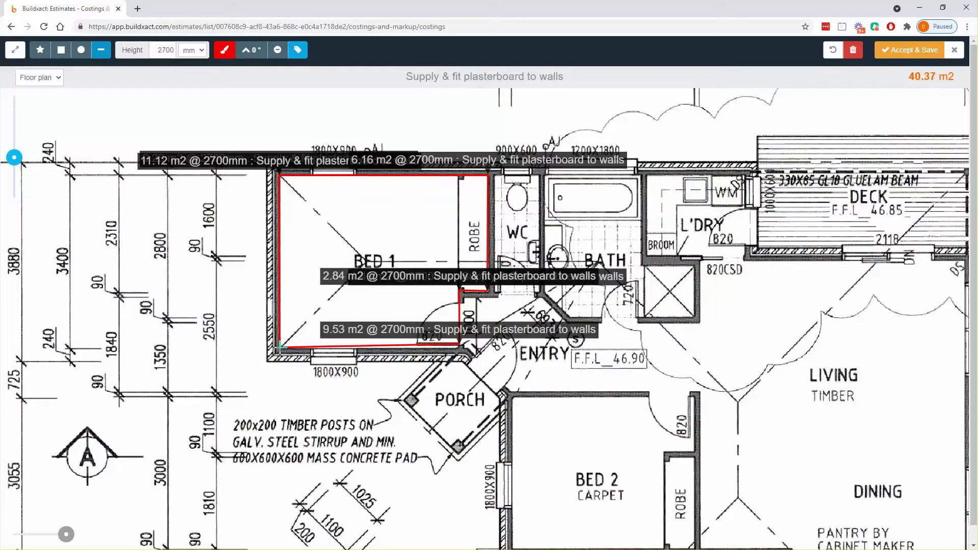
drag(586, 377, 422, 254)
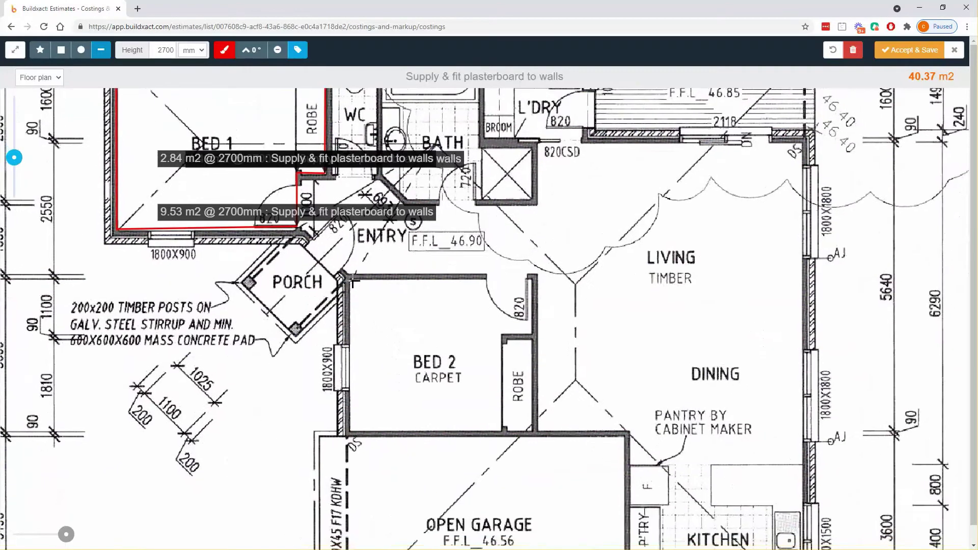
mouse_move(351, 279)
mouse_down()
mouse_move(421, 294)
mouse_move(531, 280)
mouse_up()
mouse_move(531, 280)
mouse_down()
mouse_move(532, 334)
mouse_move(498, 338)
mouse_move(529, 340)
mouse_move(530, 429)
mouse_move(348, 431)
mouse_move(350, 280)
mouse_up()
Step: Inspect the traced shapes' details, turn off their area labels, and pan to the WC and bedrooms
click(380, 264)
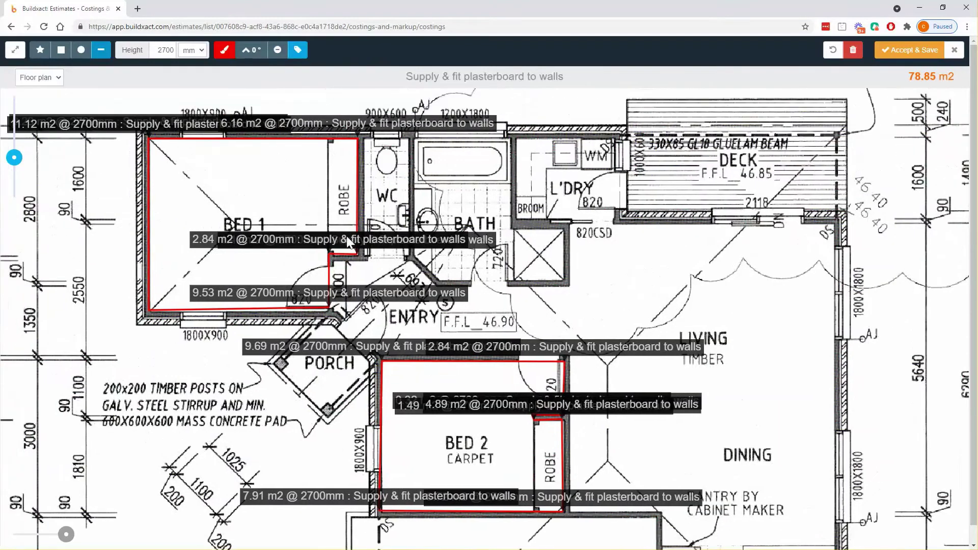
click(427, 342)
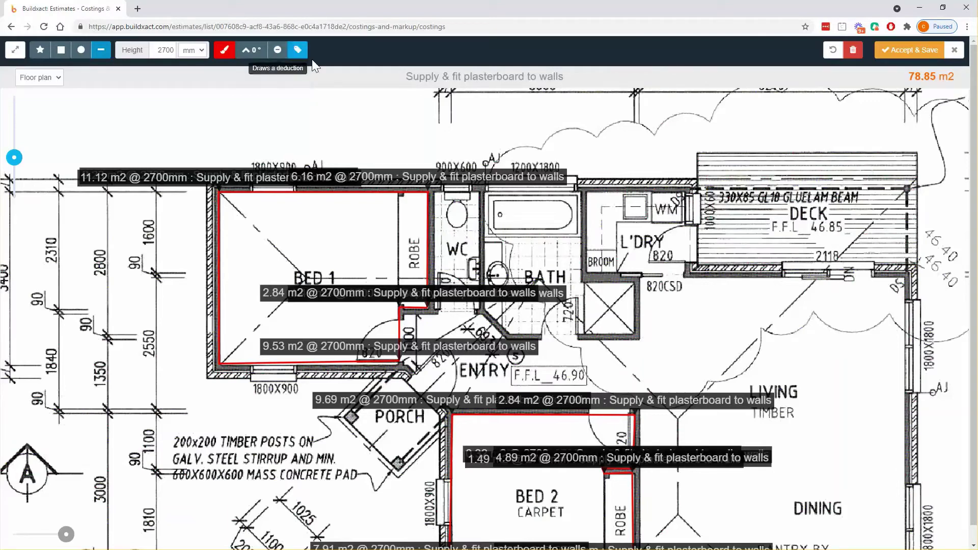
click(298, 51)
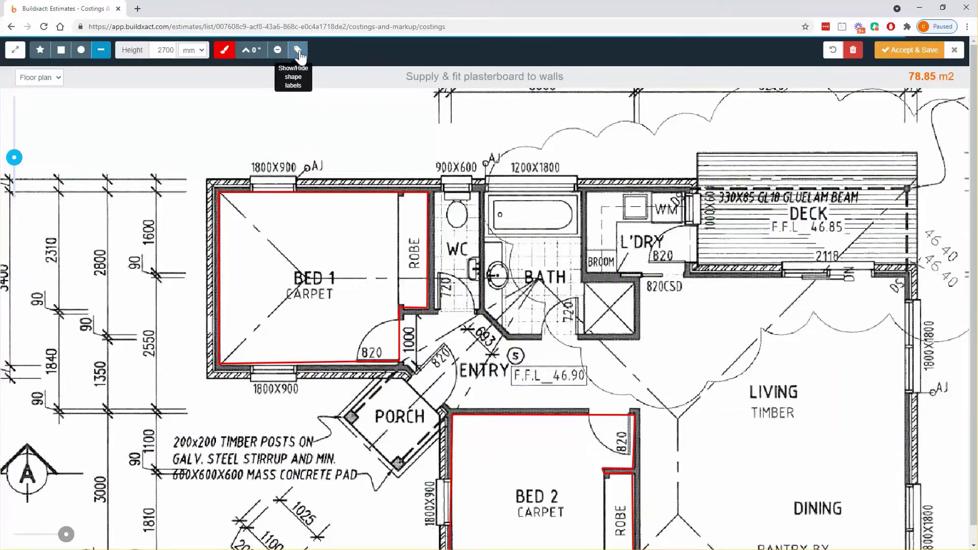
click(299, 51)
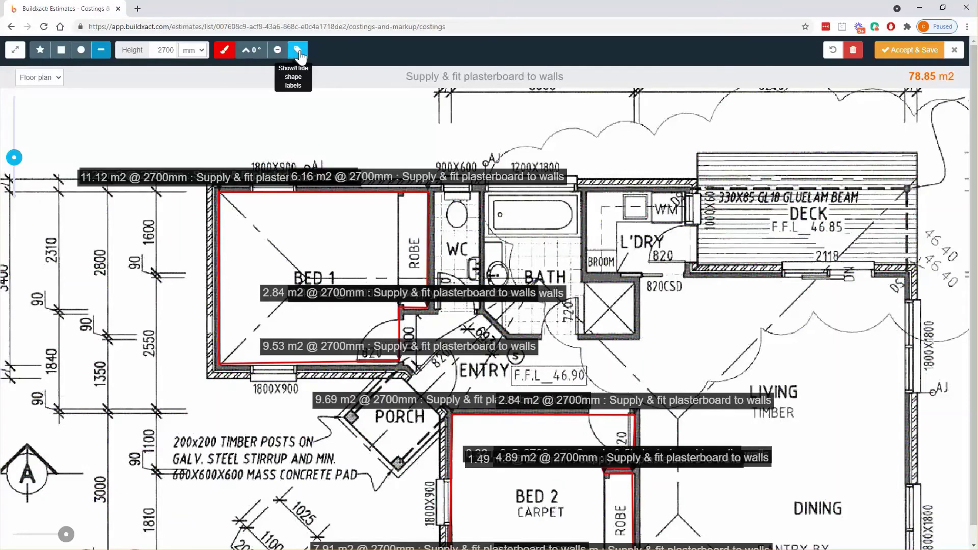
click(274, 179)
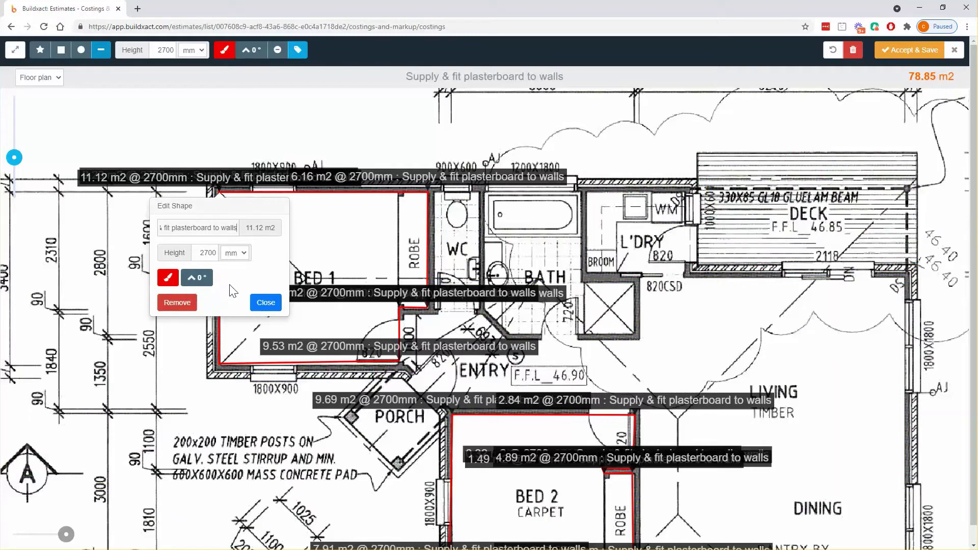
click(265, 303)
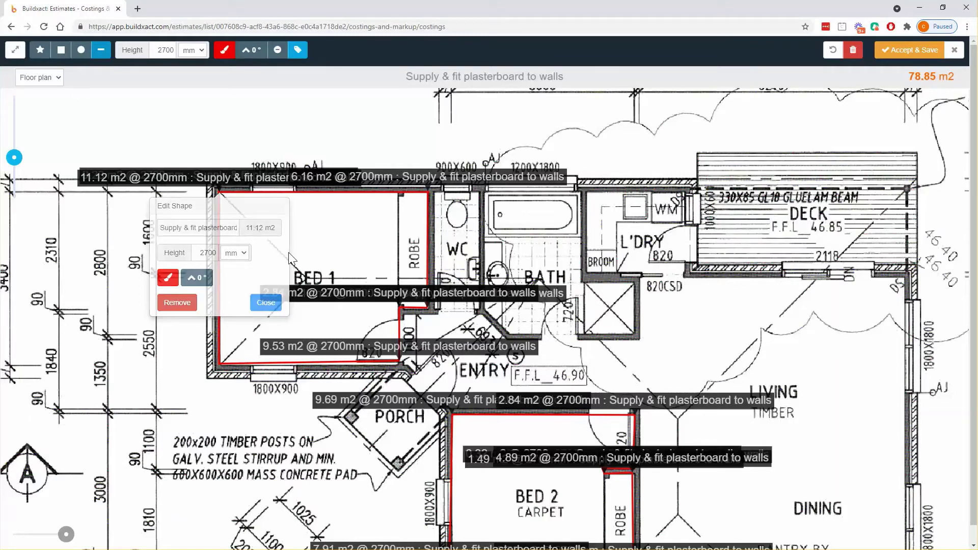
click(297, 52)
drag(428, 232, 318, 190)
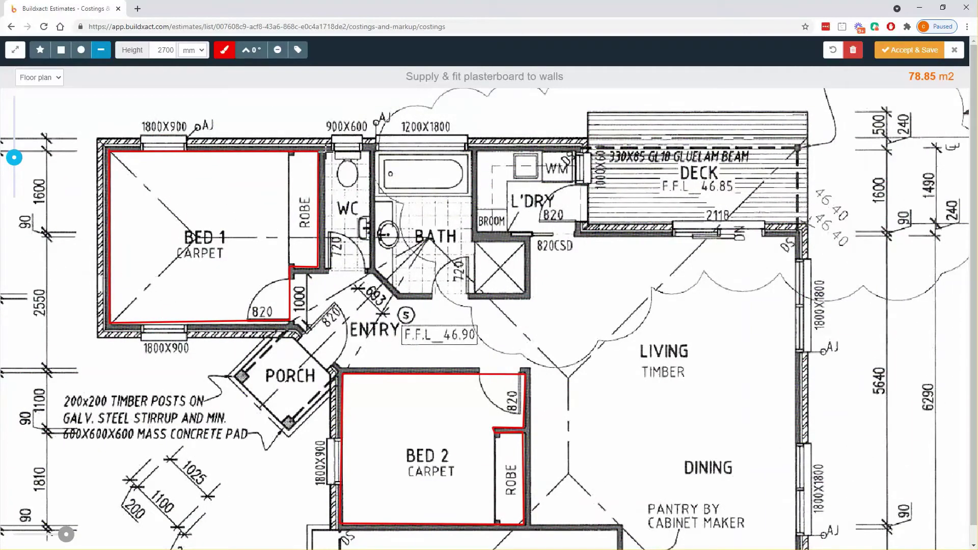
Step: Trace the WC's four walls as a closed outline back to its top-left corner
click(326, 151)
click(370, 151)
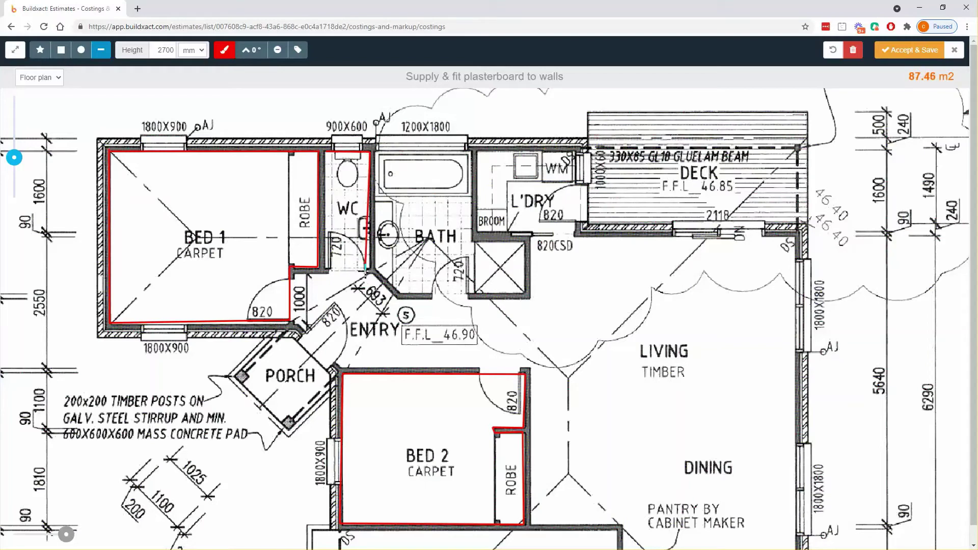
click(369, 267)
click(325, 267)
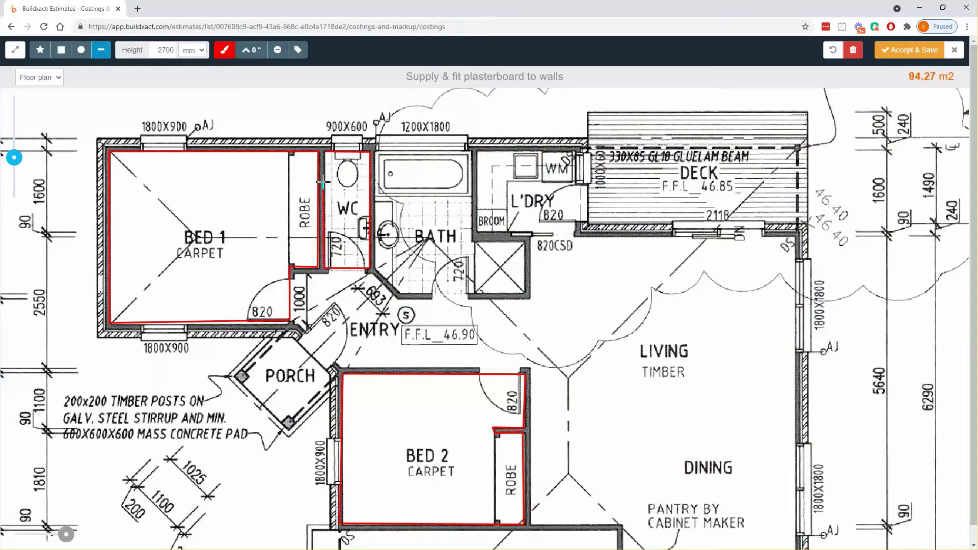
click(324, 152)
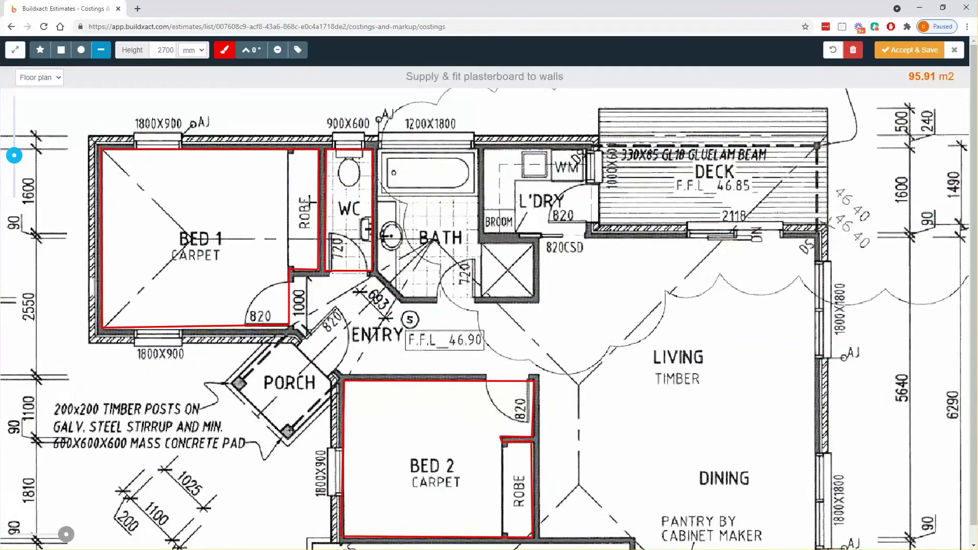
scroll(315, 207, up, 4)
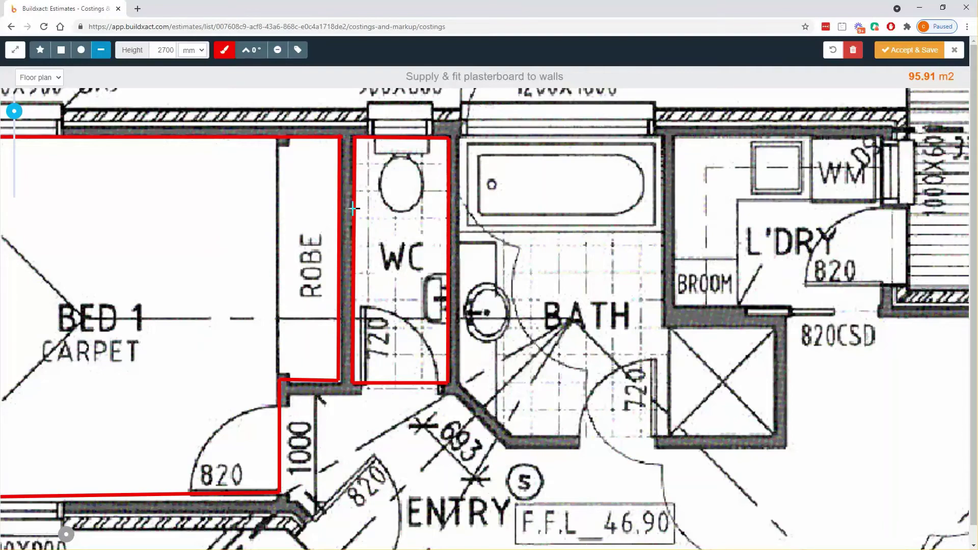
scroll(339, 226, down, 1)
scroll(339, 226, down, 1)
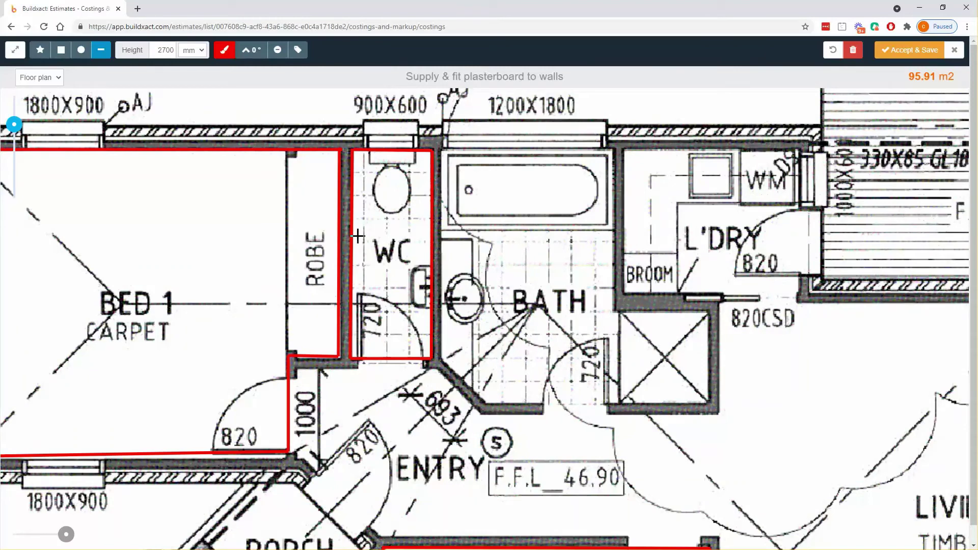
scroll(337, 247, down, 3)
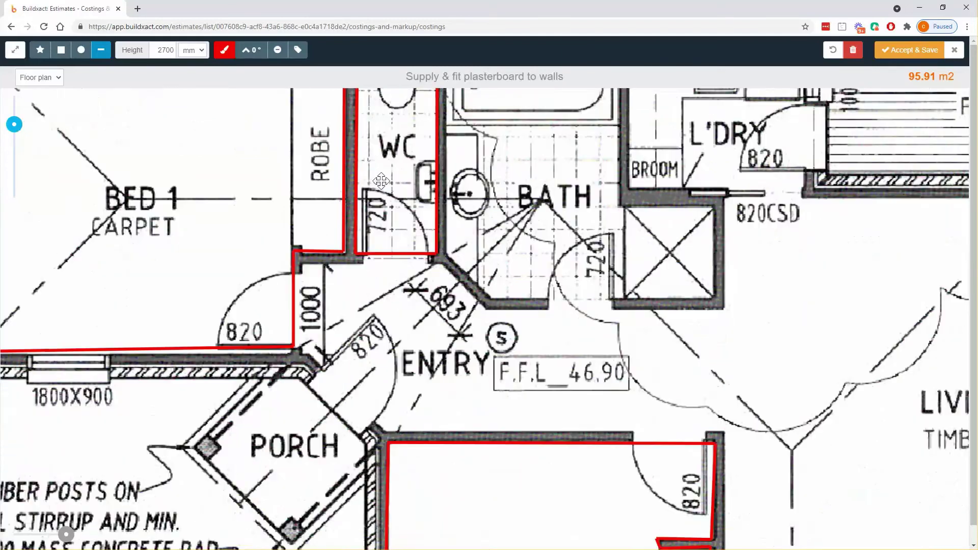
Step: Trace the wall from Bed 1's entry corner along the porch to Bed 2's corner and robe
click(298, 336)
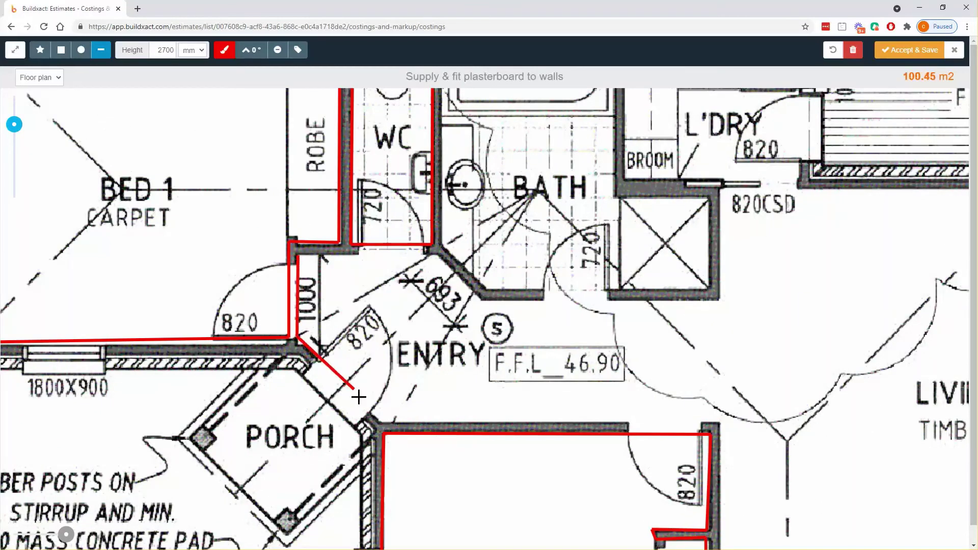
click(380, 423)
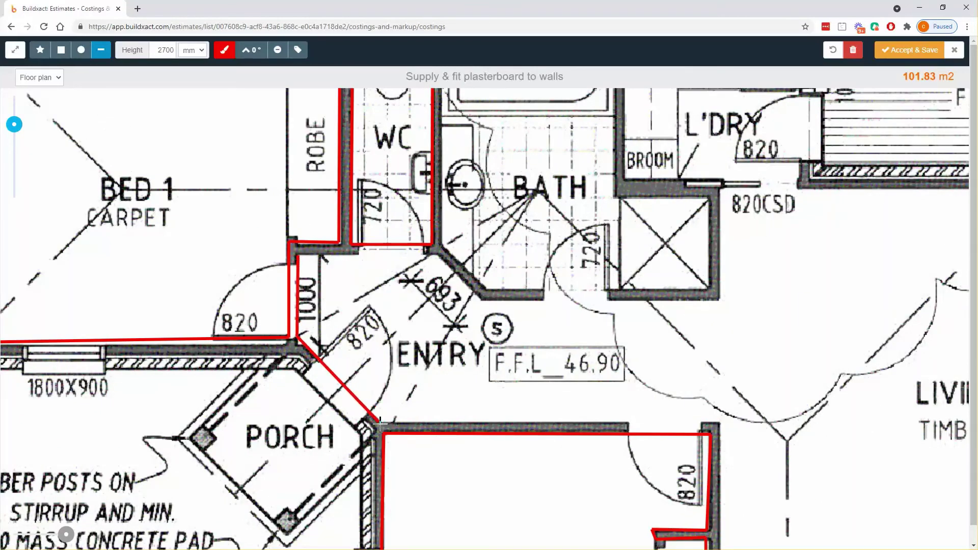
click(719, 420)
scroll(711, 514, down, 3)
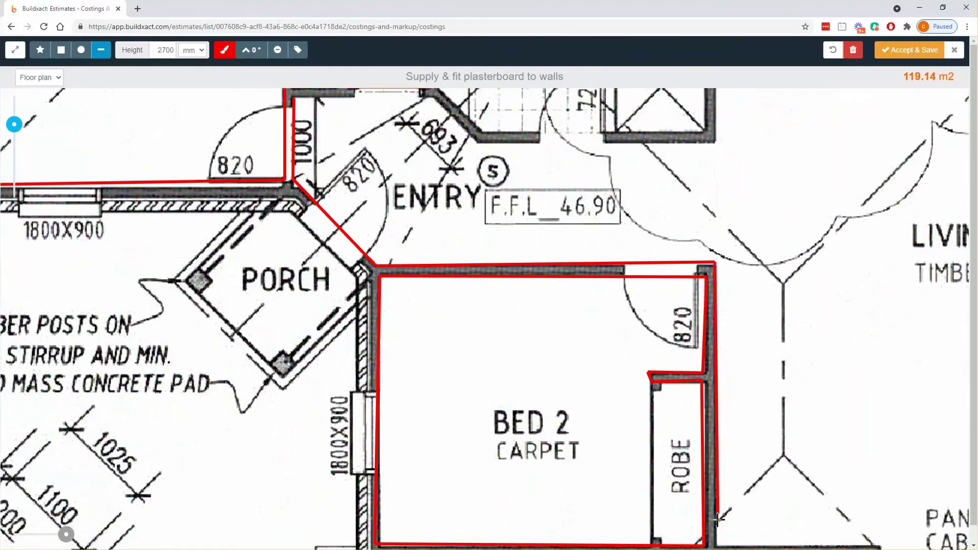
scroll(711, 517, down, 2)
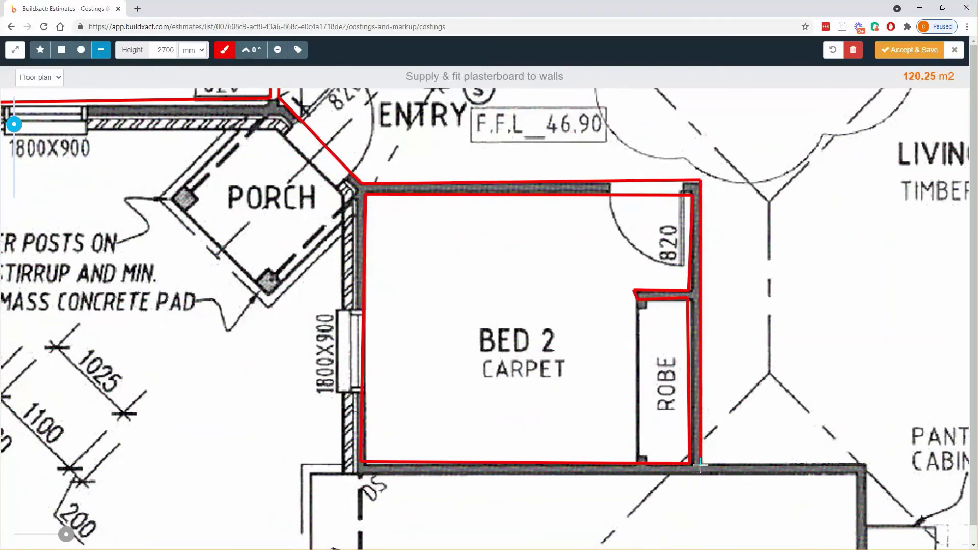
click(703, 466)
scroll(576, 461, up, 3)
scroll(575, 461, up, 1)
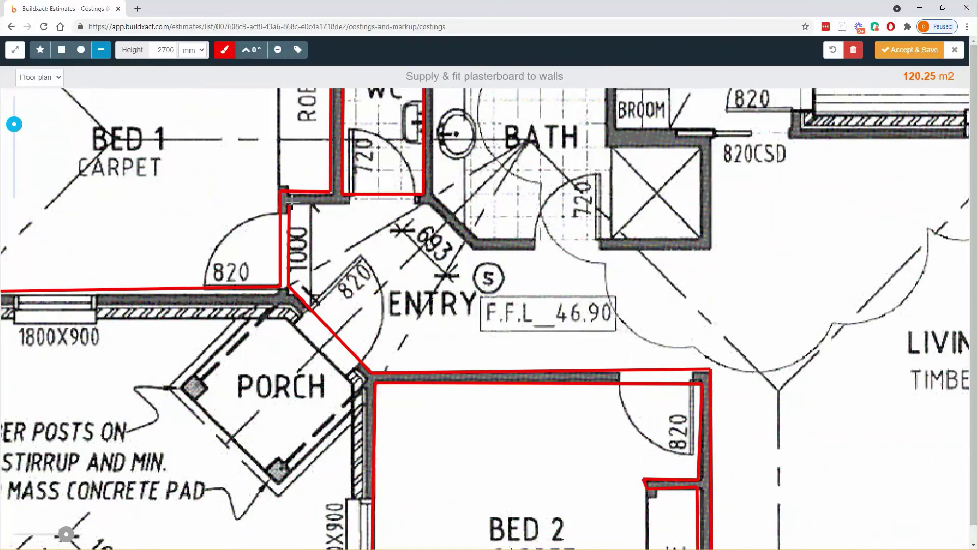
Step: Trace the entry wall below the WC to the bath corner and save the 133.37 m² takeoff
click(428, 204)
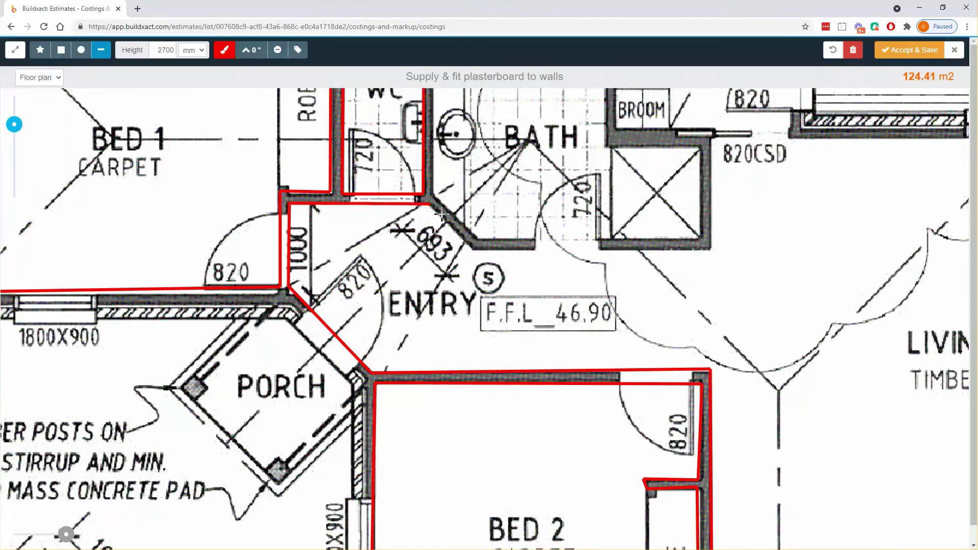
click(469, 250)
click(710, 250)
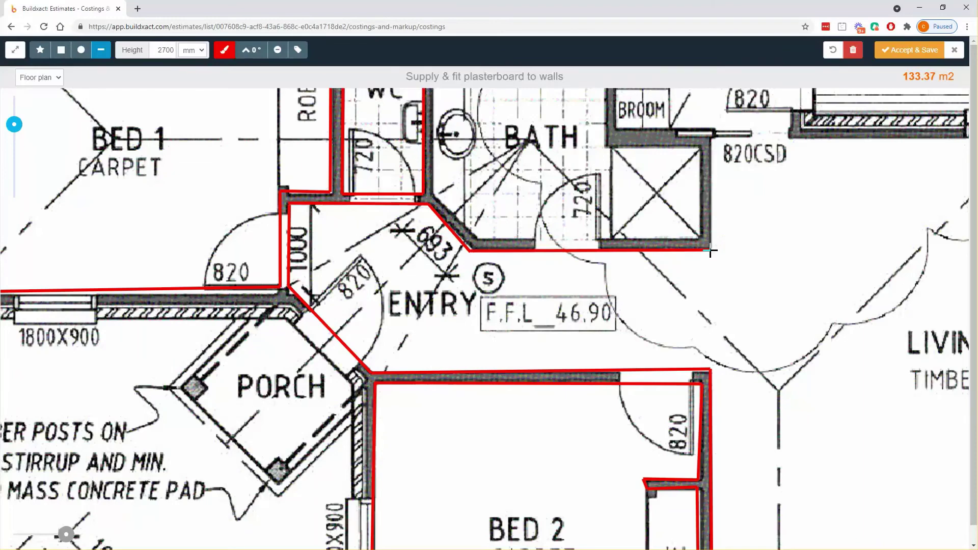
scroll(629, 258, left, 3)
scroll(639, 275, down, 4)
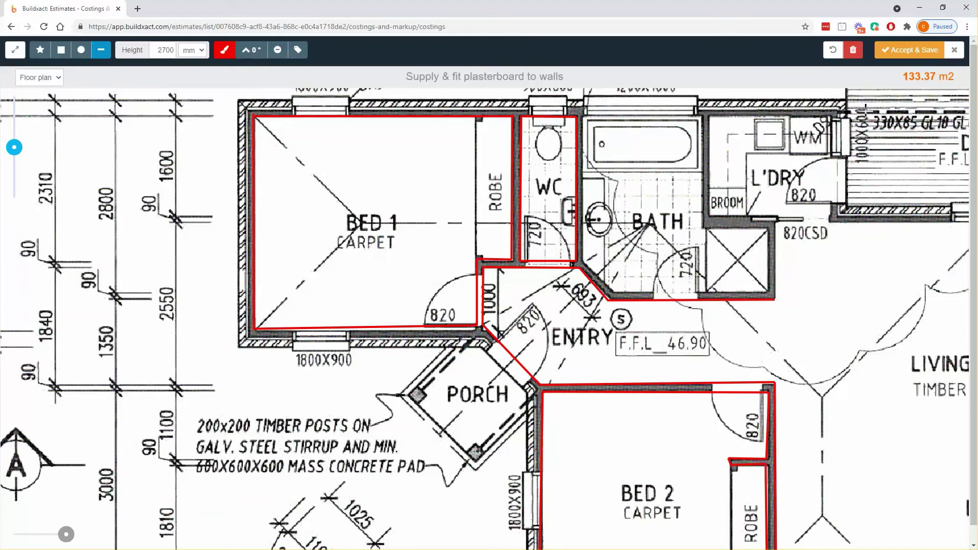
click(900, 50)
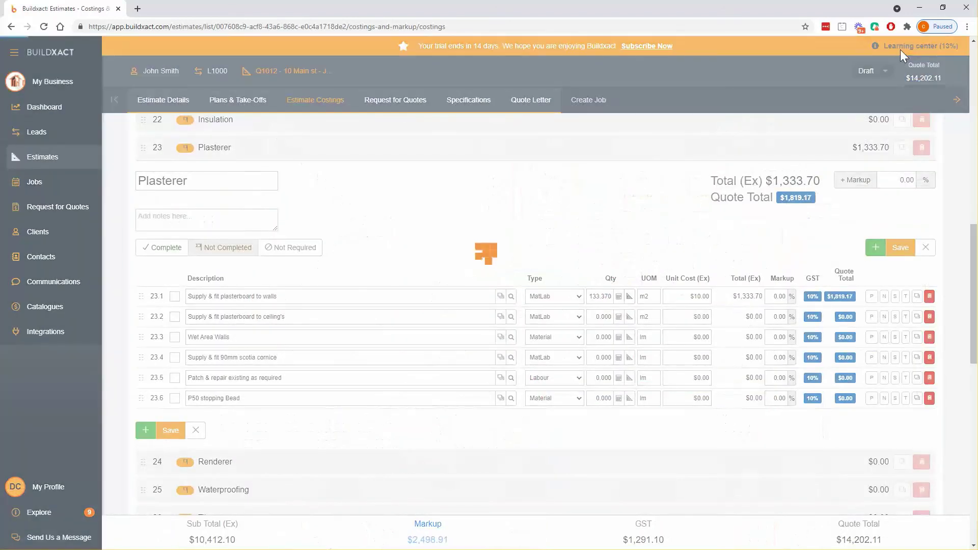